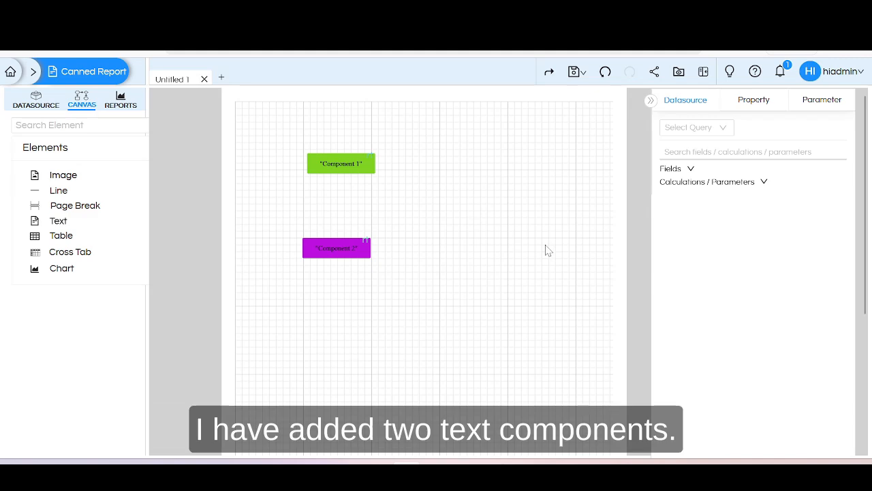
- Fit the green Component 1 text box to the full width of the report canvas
right_click(343, 164)
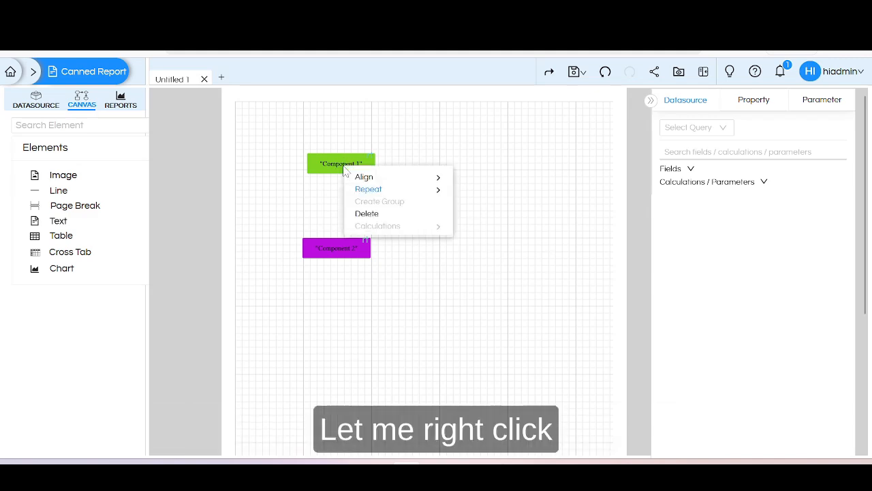
mouse_move(363, 177)
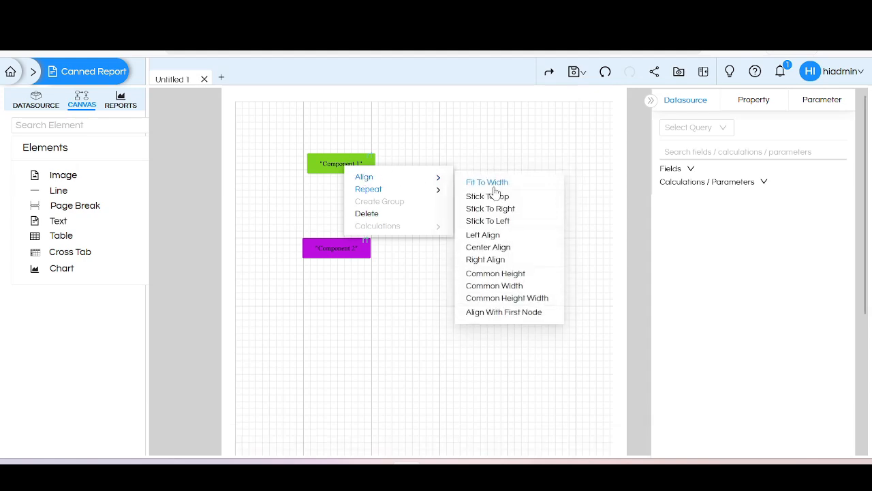
click(469, 182)
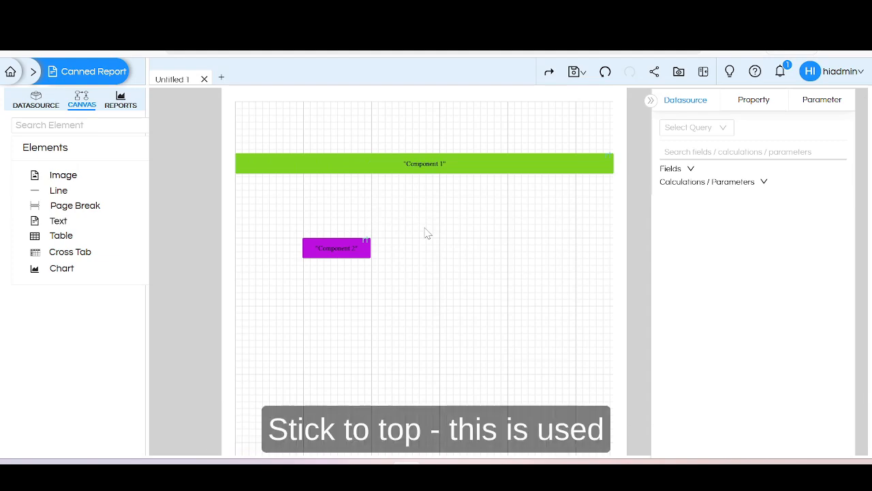
- Apply Stick To Top to Component 1, and apply the same alignment to Component 2 so it sits directly beneath
right_click(475, 167)
mouse_move(505, 177)
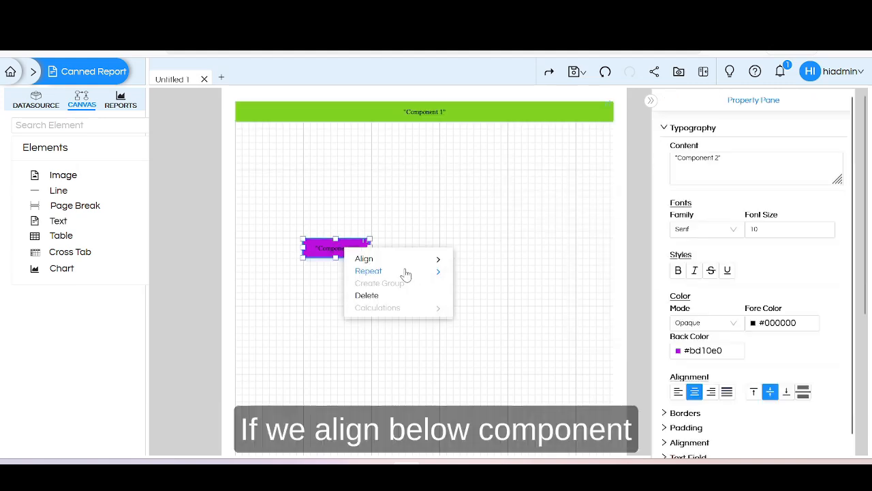
mouse_move(396, 258)
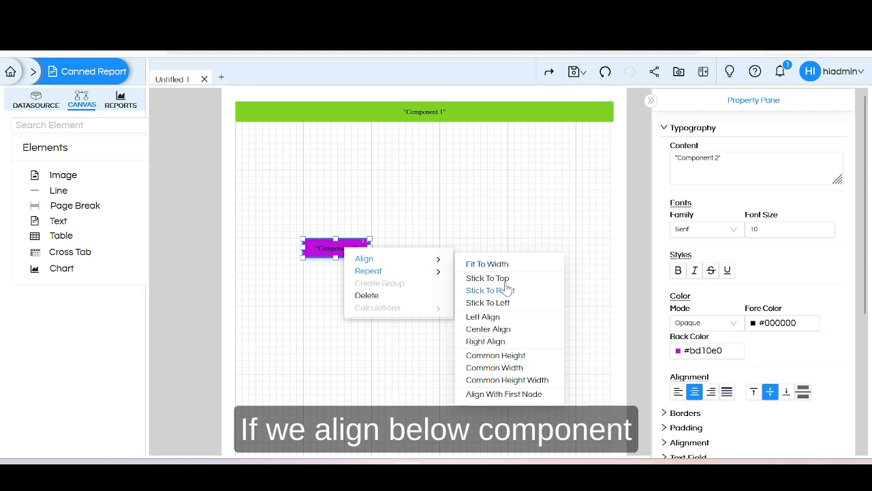
click(508, 279)
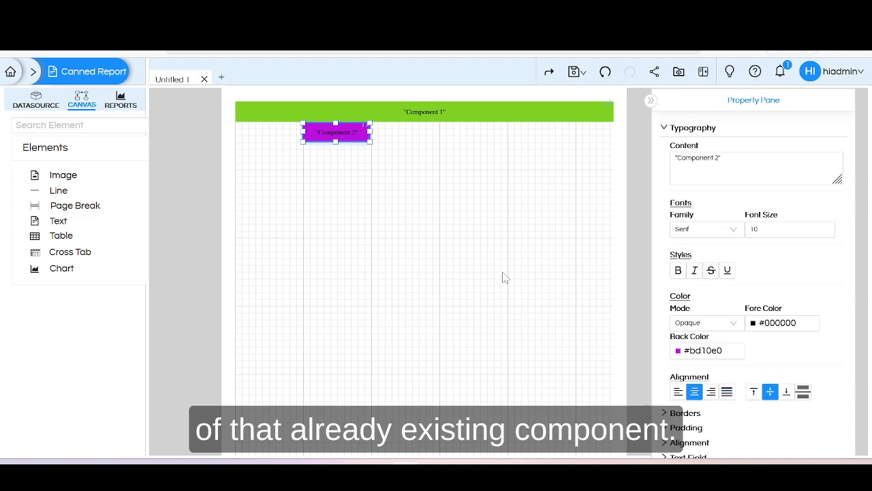
- Apply the Stick To Right alignment to Component 2
right_click(325, 139)
mouse_move(344, 149)
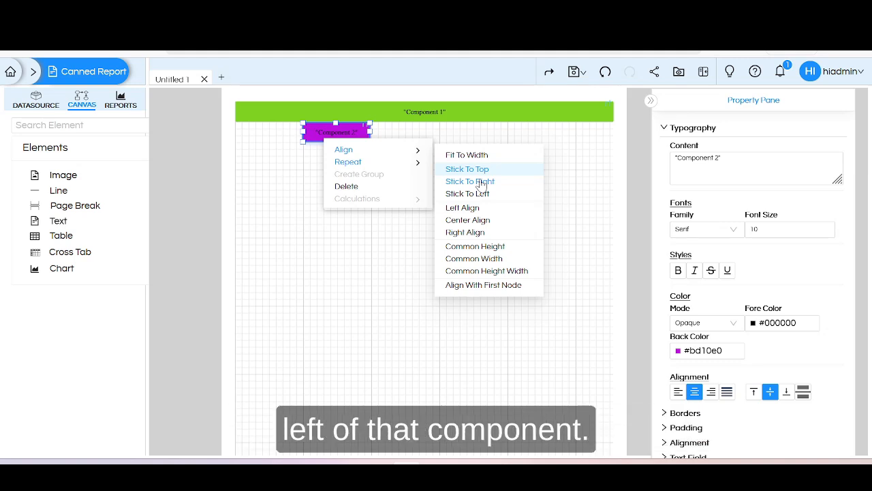
click(481, 183)
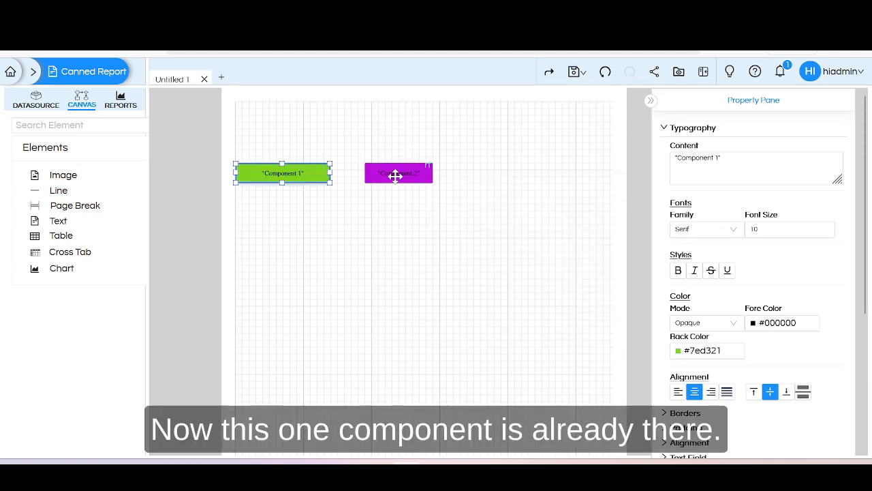
- Apply the Stick To Left alignment to Component 2 on the canvas beside Component 1
click(495, 148)
click(412, 172)
right_click(412, 172)
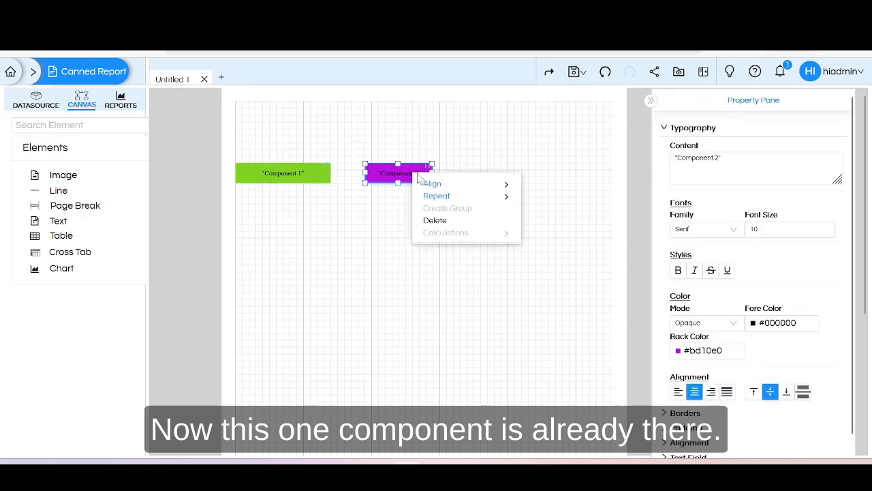
mouse_move(477, 197)
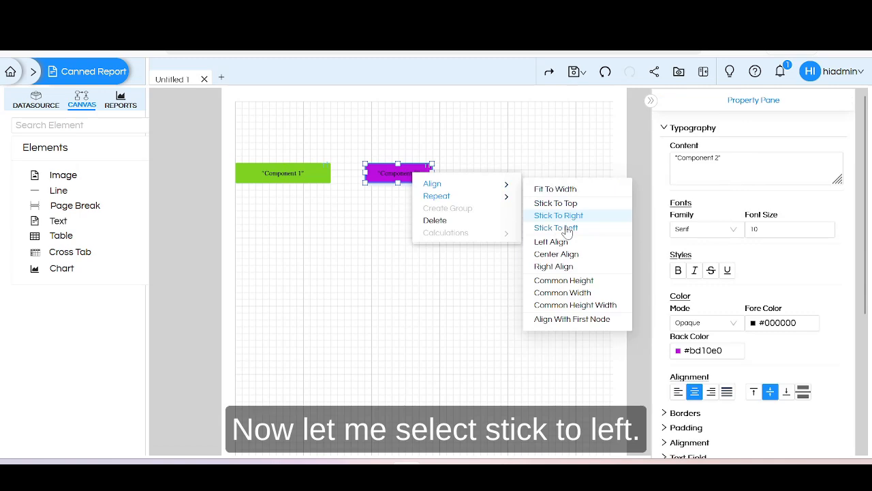
click(568, 229)
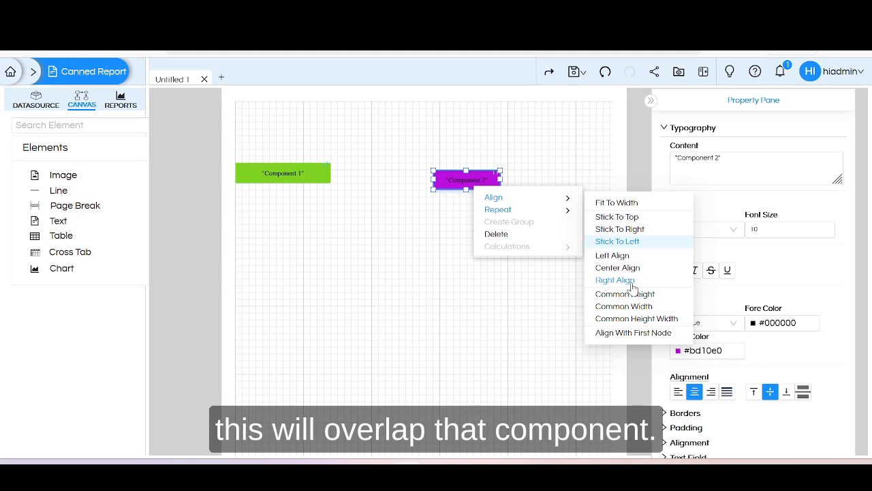
- Left-align Component 2 on the canvas, and move the overlapping Component 1 horizontally clear of it
click(617, 255)
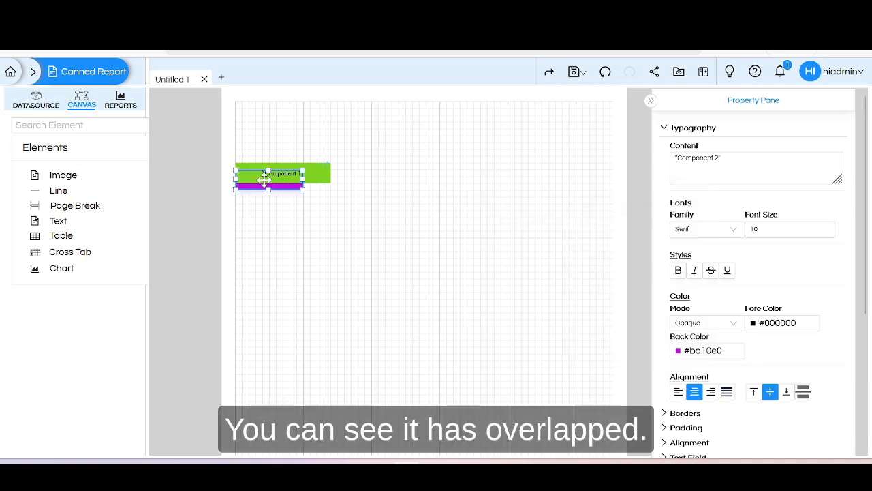
drag(264, 179, 407, 179)
- Try to apply the Common Height alignment from Component 1 without selecting both components
right_click(420, 181)
mouse_move(439, 190)
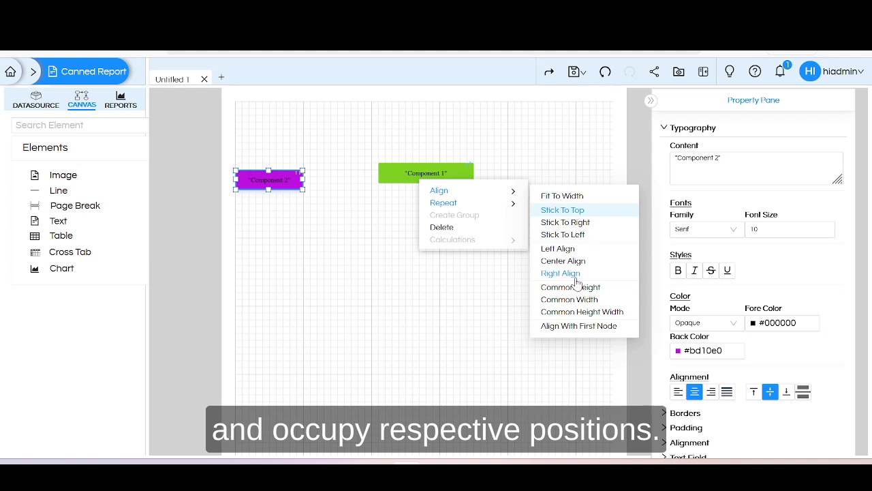
click(581, 287)
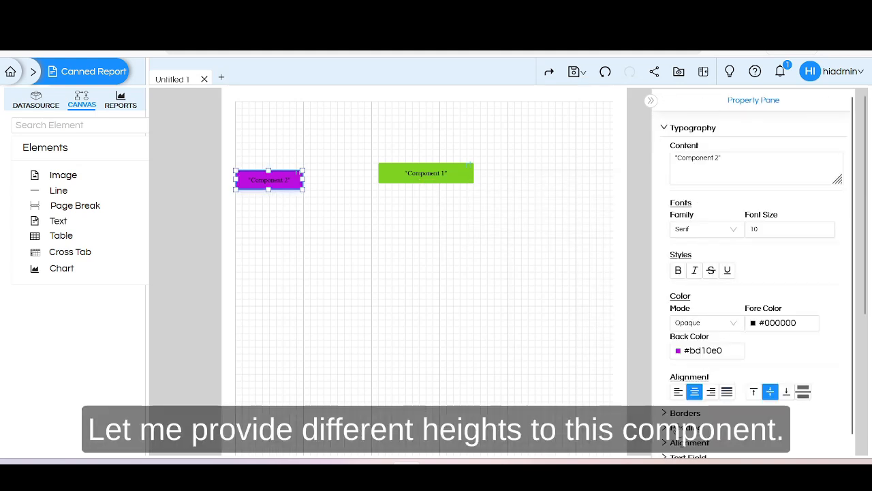
- Set Component 2's height to 40 in its alignment properties
click(666, 444)
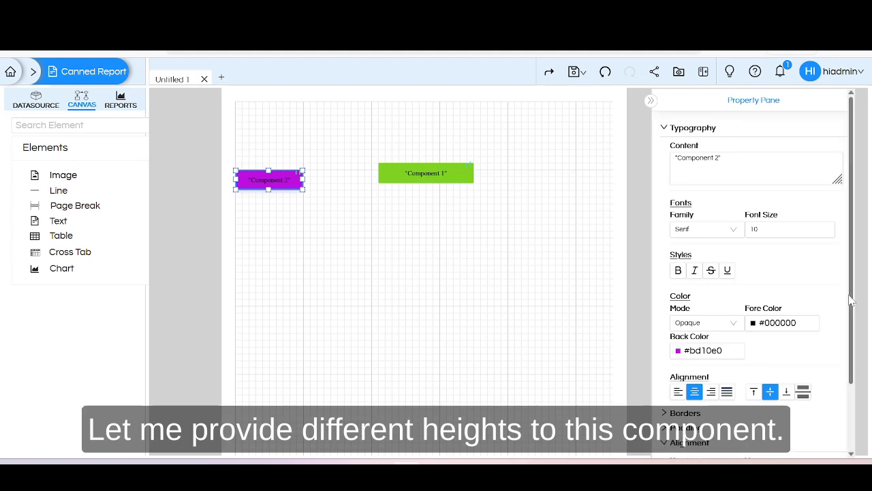
drag(852, 303, 852, 407)
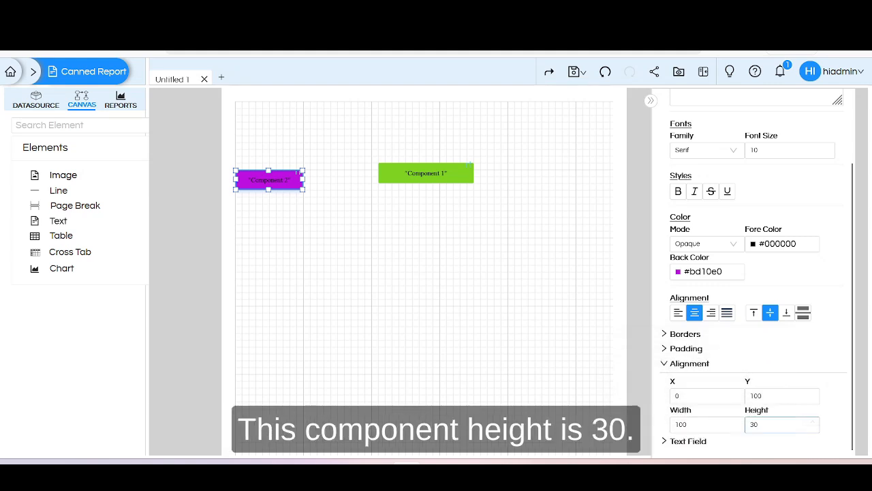
click(781, 425)
key(BackSpace)
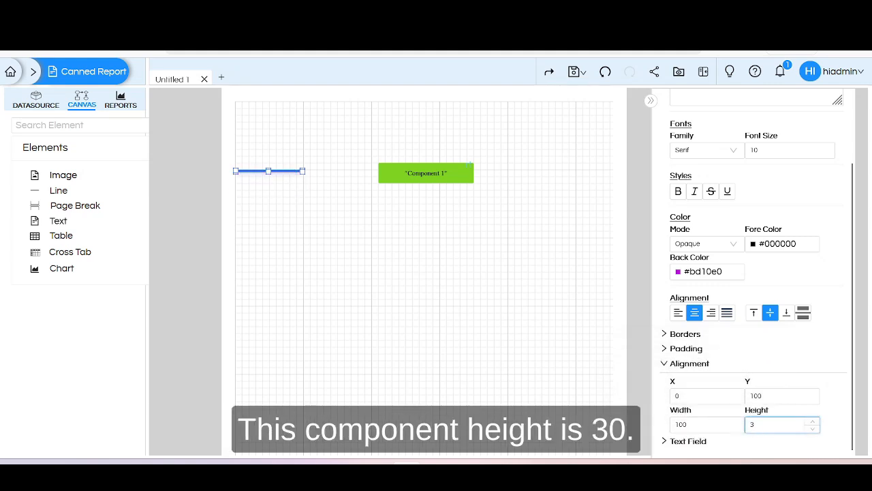
key(BackSpace)
text(40)
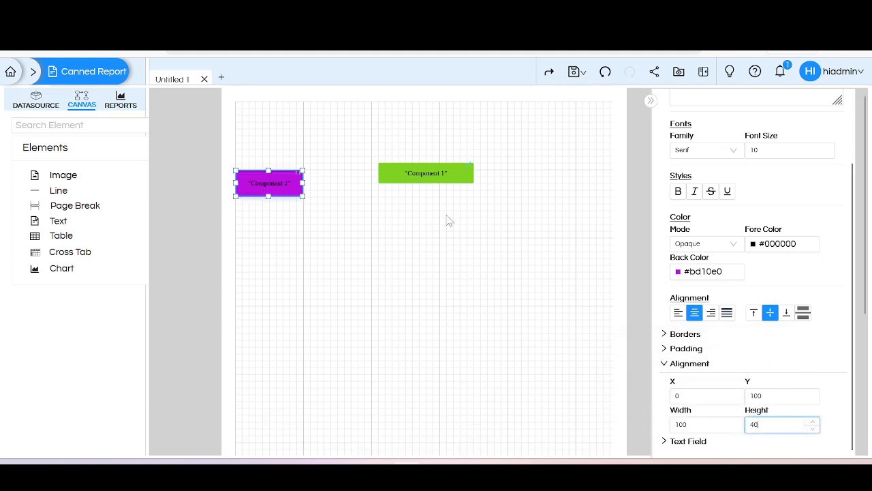
- Select both components and apply Common Height using Component 2 as the reference, then clear the selection
click(272, 181)
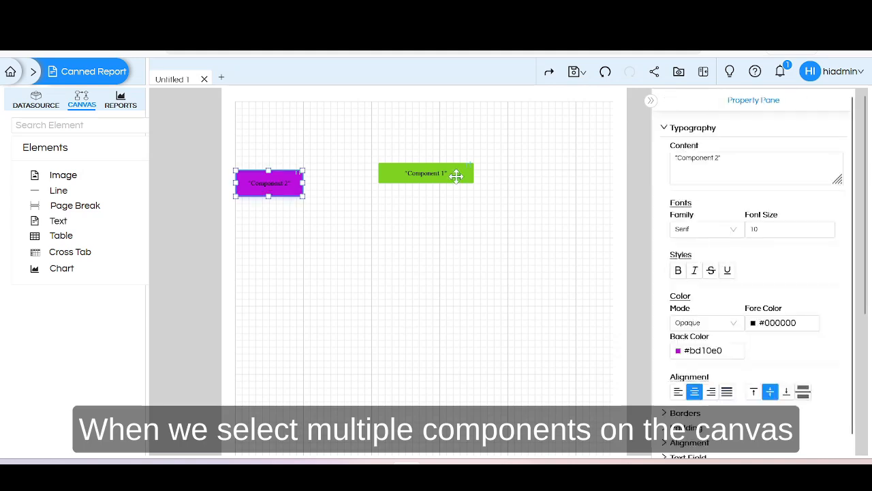
ctrl+click(430, 174)
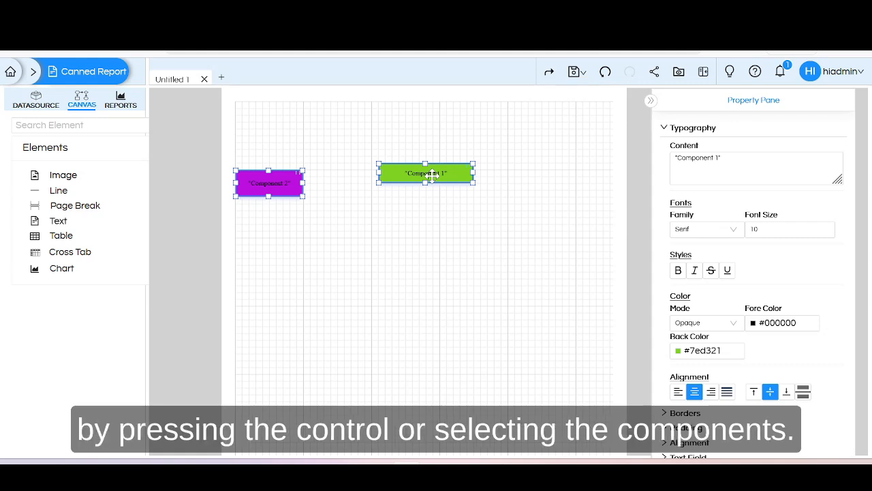
right_click(254, 185)
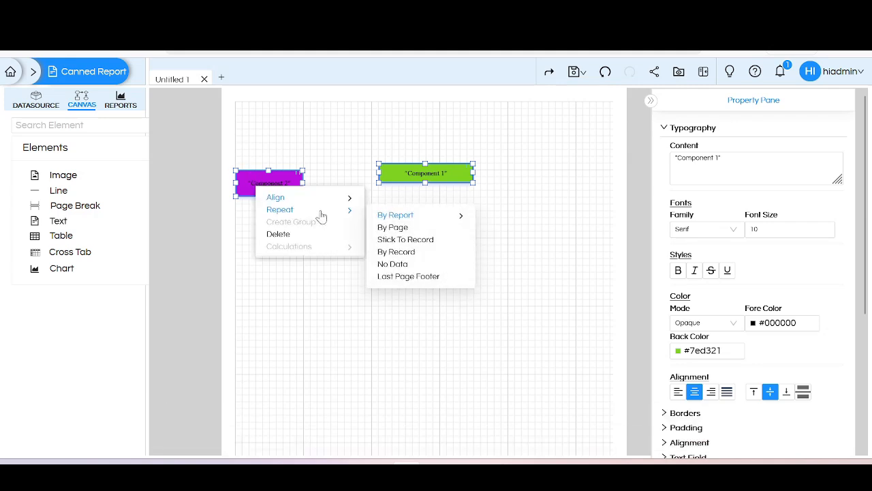
mouse_move(320, 203)
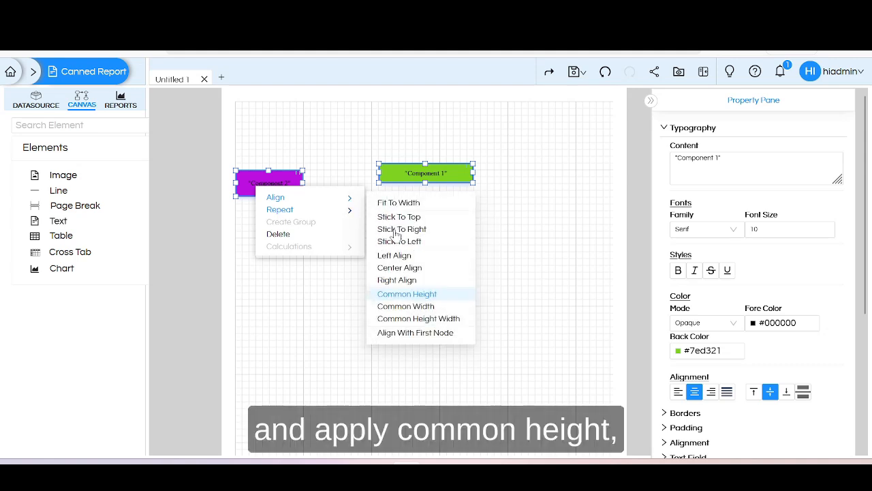
click(421, 296)
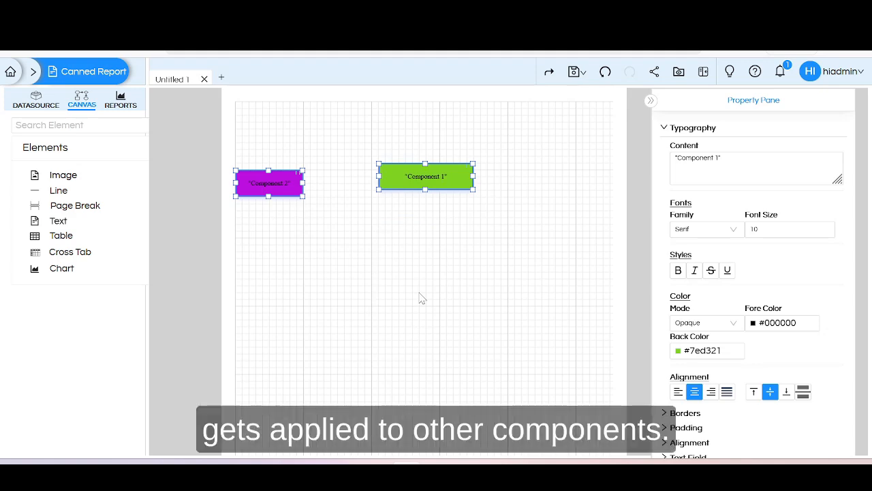
click(420, 298)
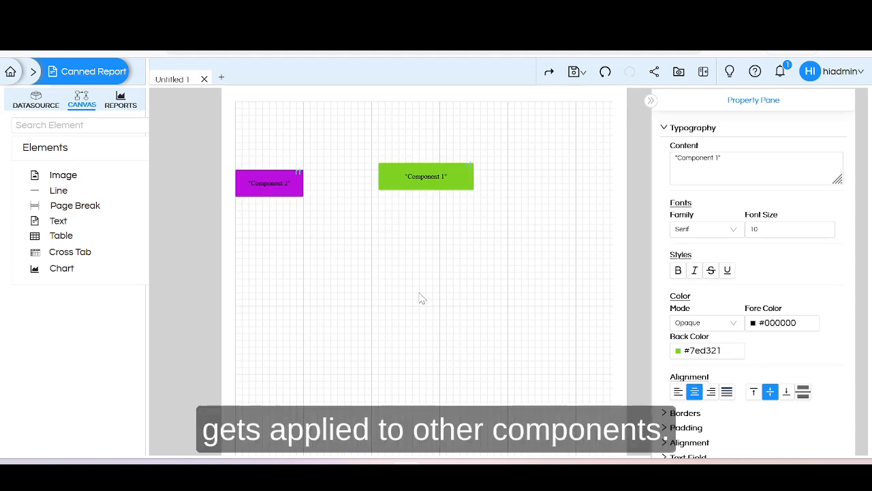
- Check Component 1's height in its alignment properties
click(410, 178)
right_click(409, 179)
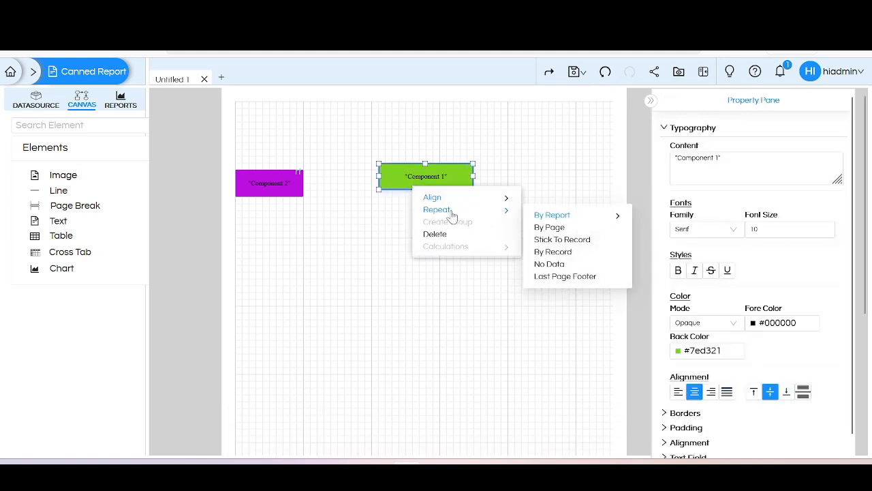
click(664, 443)
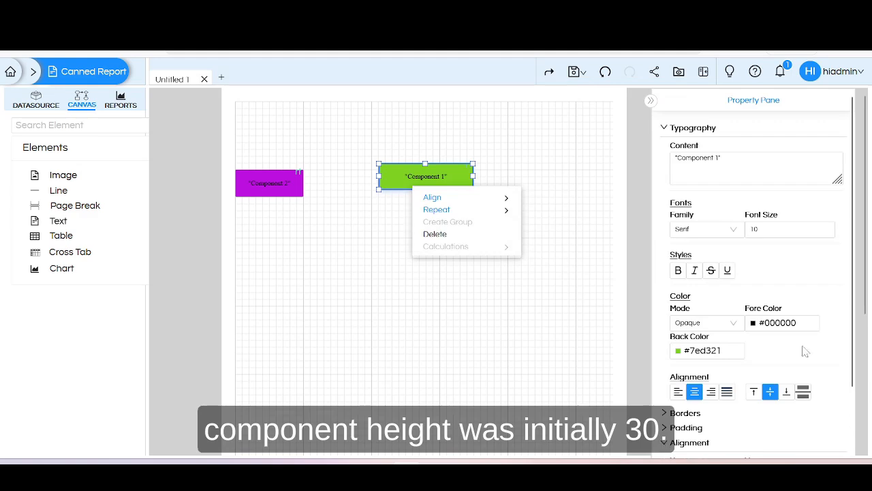
drag(860, 293, 859, 364)
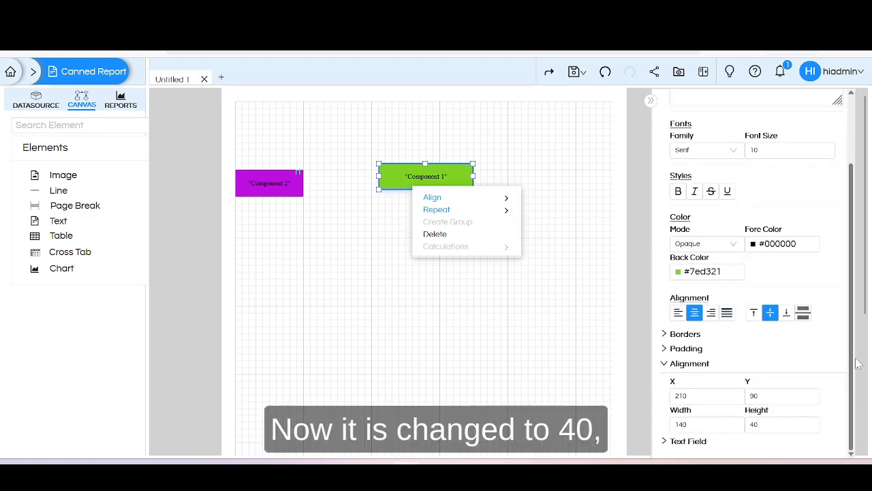
click(338, 322)
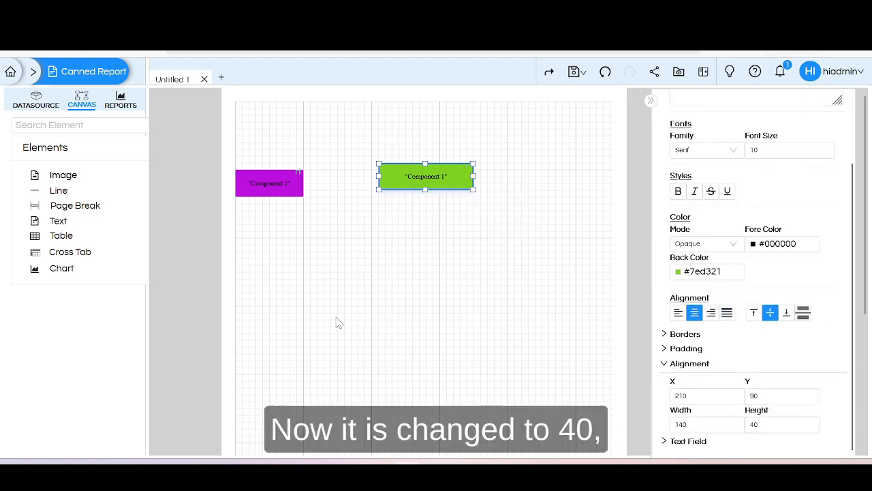
click(267, 184)
right_click(268, 184)
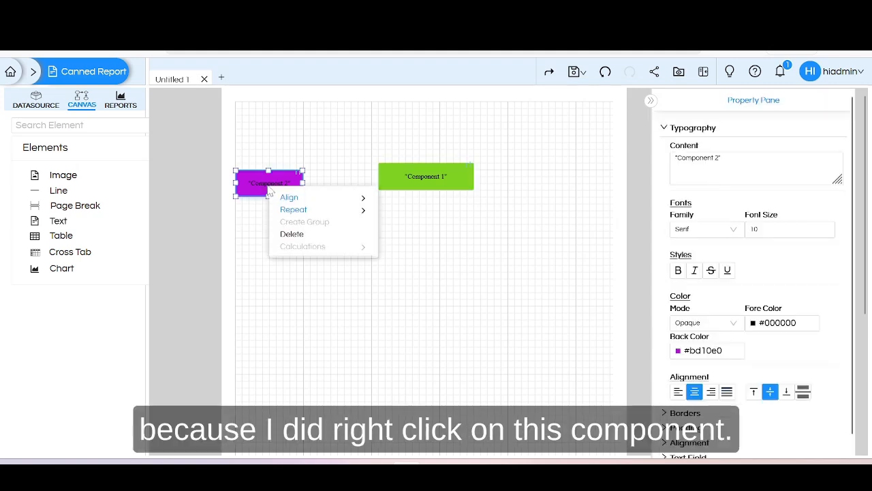
right_click(412, 182)
mouse_move(488, 199)
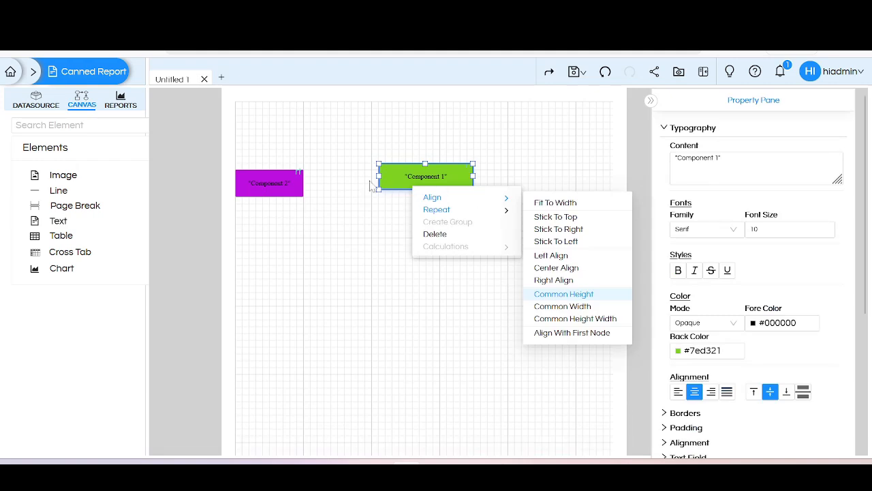
- Check Component 2's width in its alignment properties, then clear the selection on the canvas
click(297, 182)
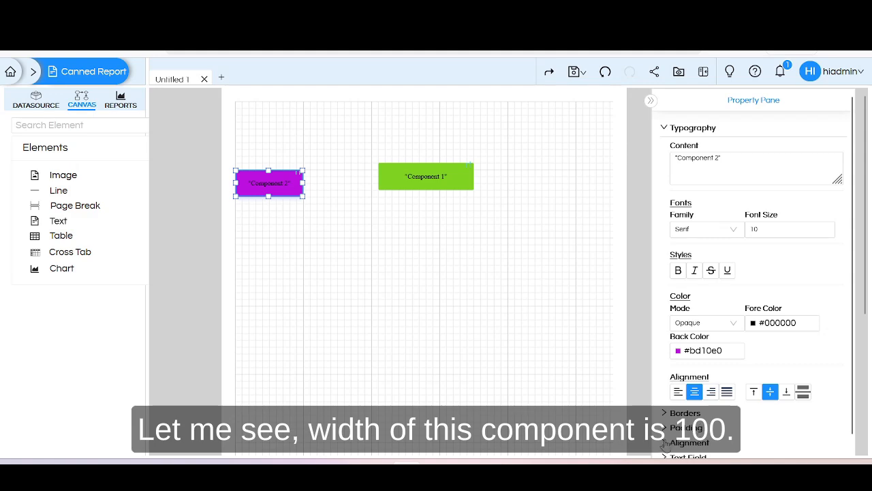
click(665, 444)
drag(855, 308, 855, 380)
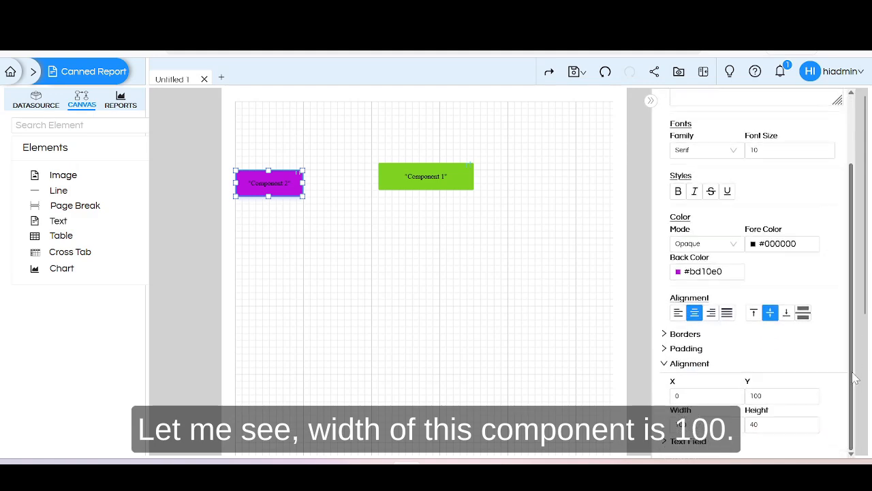
click(448, 180)
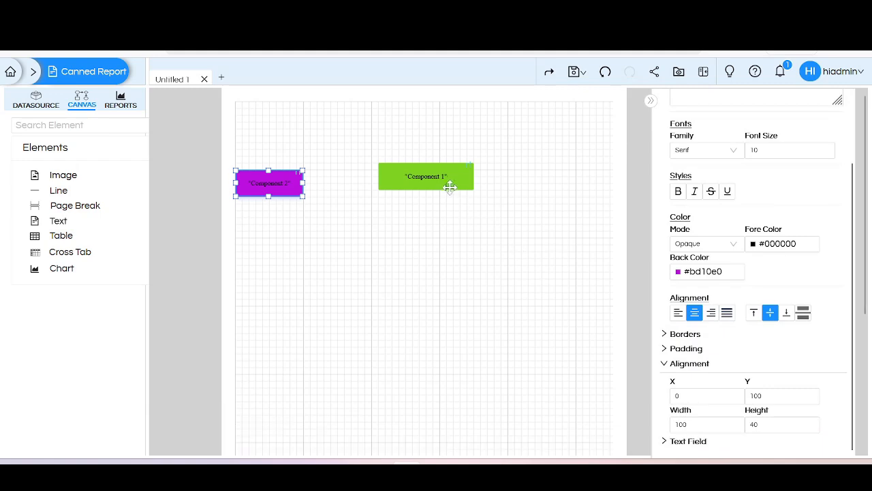
click(467, 306)
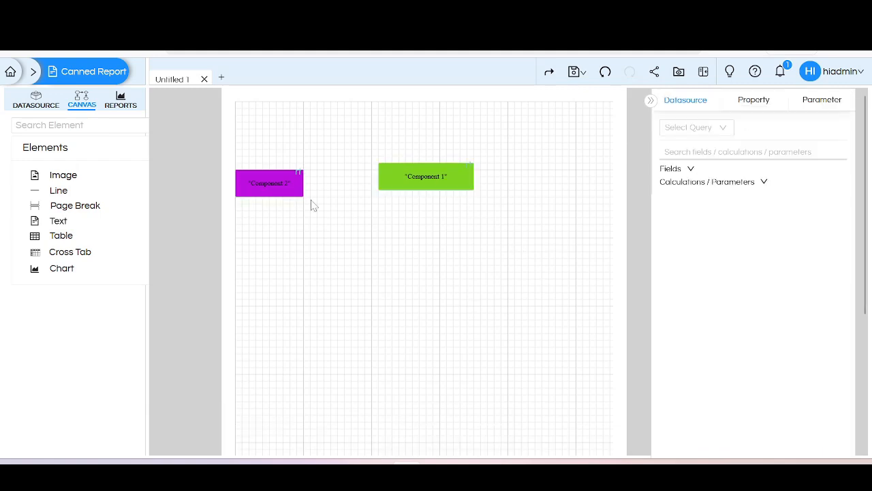
- Select both text components and apply Common Width using Component 1 as the reference
click(424, 178)
ctrl+click(275, 187)
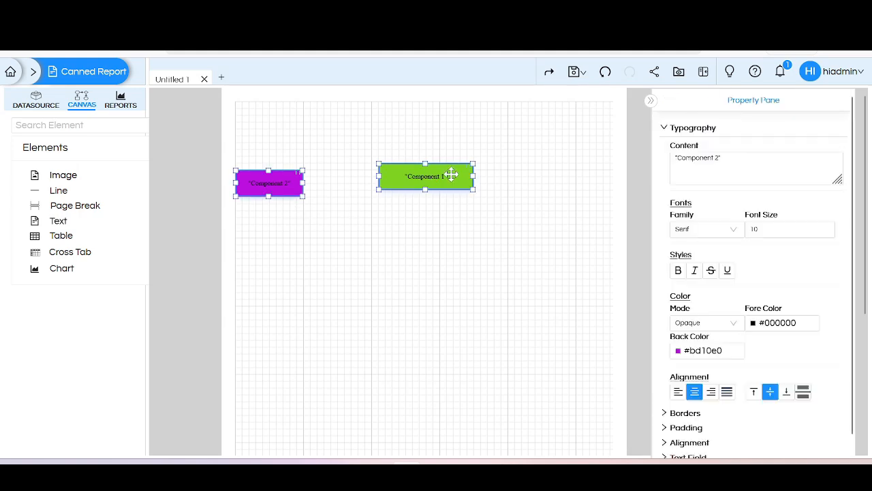
right_click(427, 178)
mouse_move(455, 193)
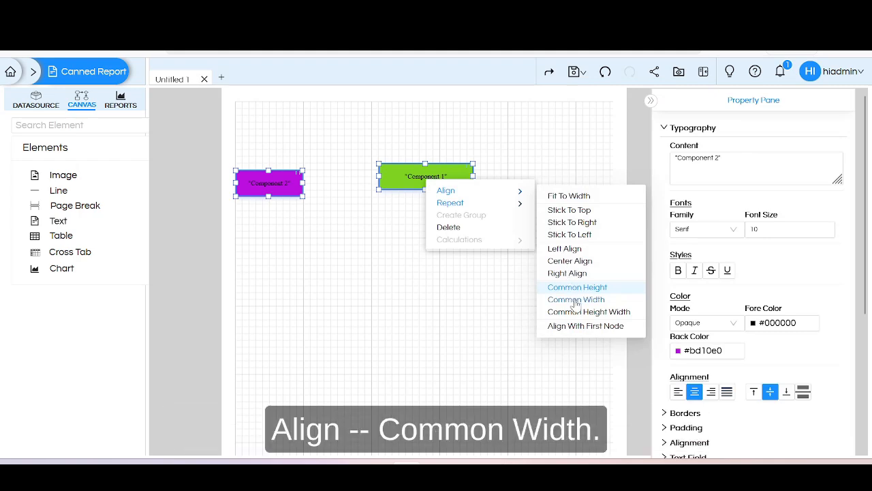
click(576, 301)
- Check Component 2's width in its alignment properties, then clear the selection
click(292, 185)
right_click(293, 185)
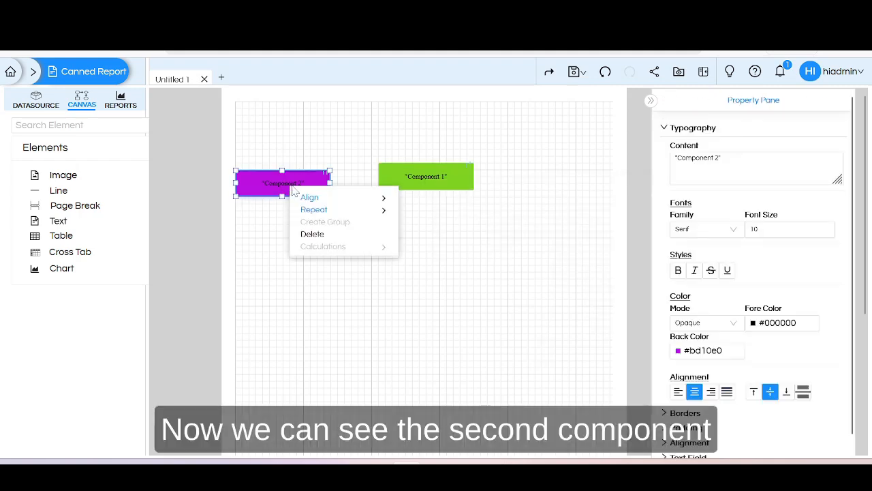
click(668, 443)
drag(852, 280, 852, 372)
click(474, 233)
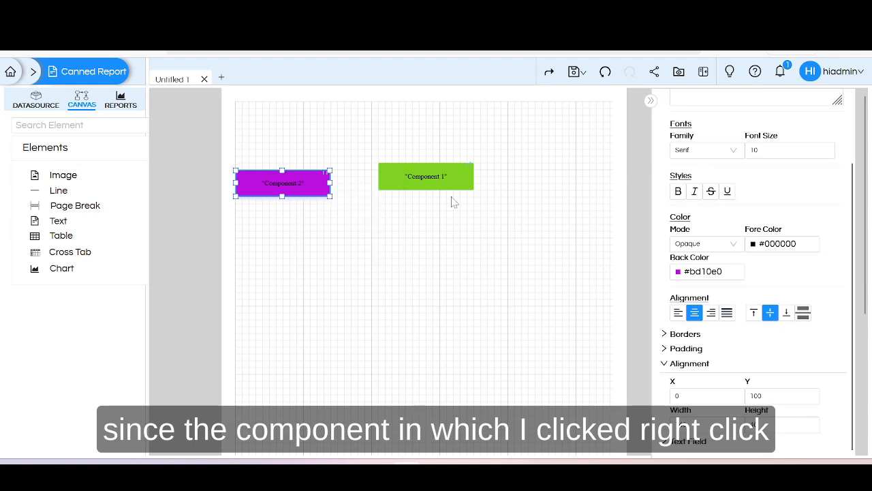
- Select Component 1 and display the Align options available for it
click(434, 184)
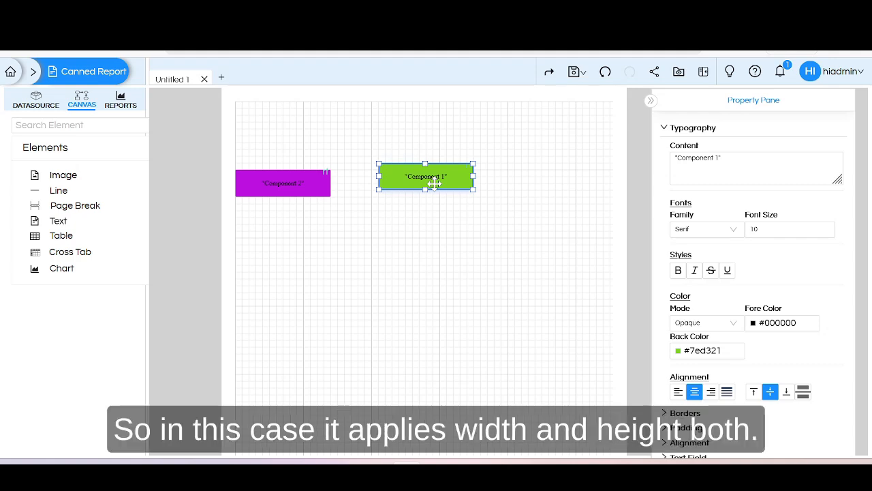
right_click(434, 183)
mouse_move(518, 212)
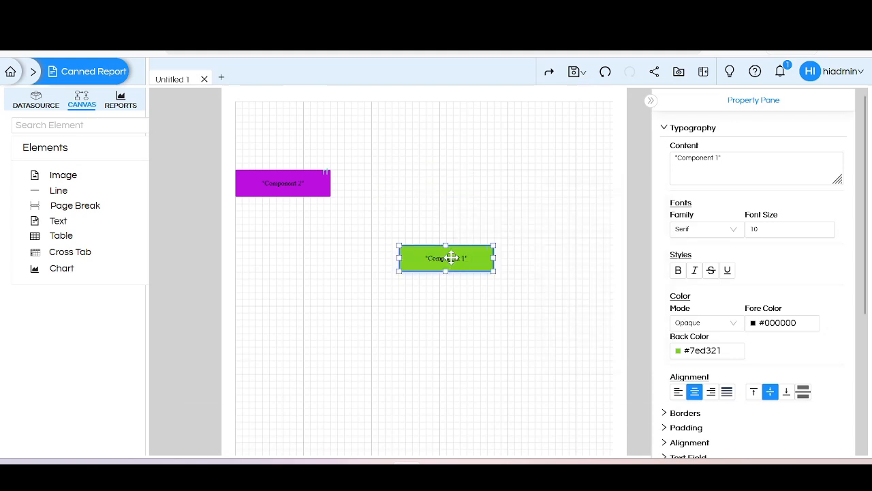
- Add Component 2 to the selection and apply Align With First Node using Component 1 as the reference
ctrl+click(290, 184)
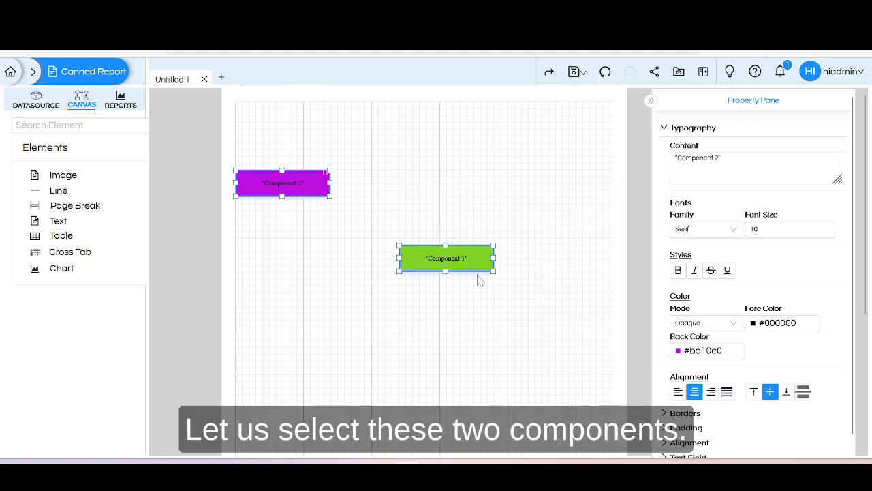
right_click(446, 258)
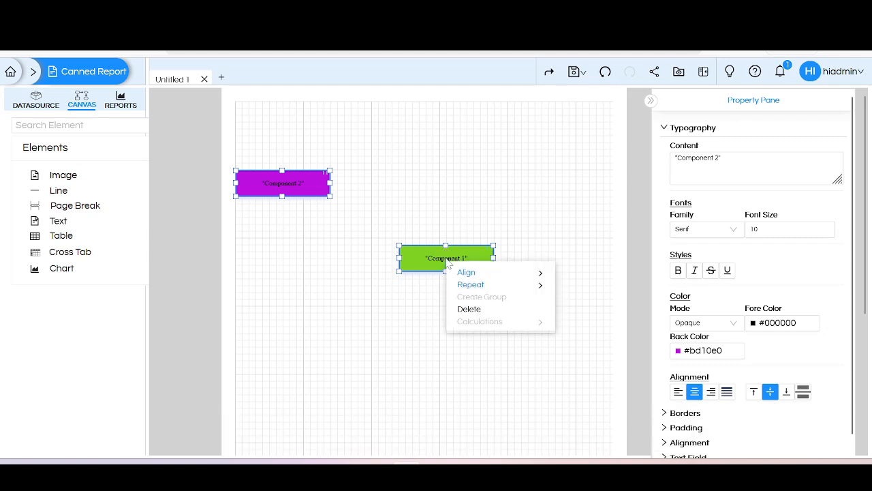
mouse_move(471, 272)
click(619, 411)
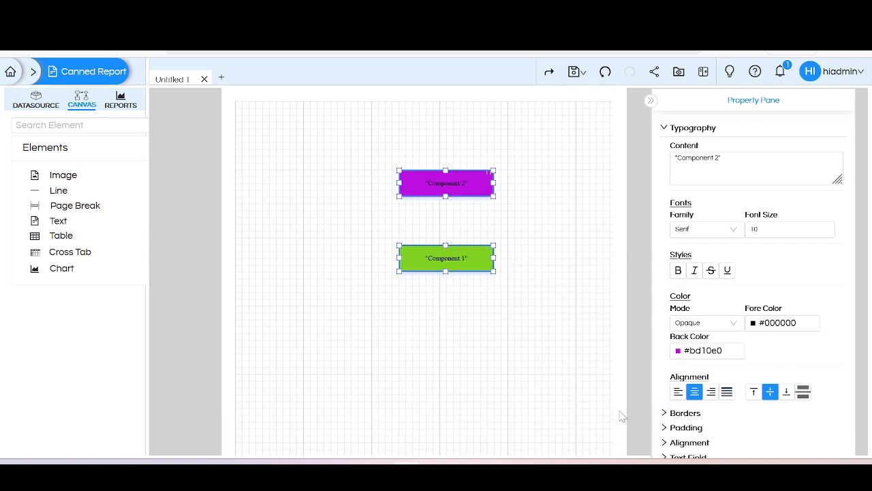